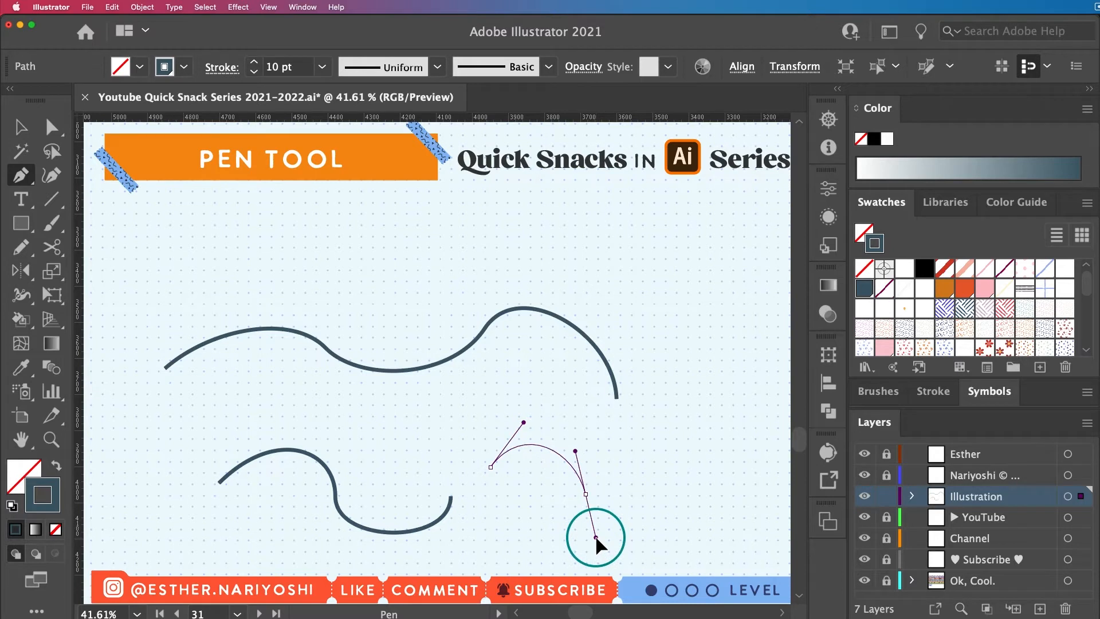
Extend the small open arch with more curved segments, redirecting the outgoing handles independently to form sharp corners at its anchor points.
{"action": "mouse_move", "coordinate": [596, 539]}
{"action": "left_mouse_down"}
{"action": "mouse_move", "coordinate": [614, 501]}
{"action": "mouse_move", "coordinate": [543, 528]}
{"action": "mouse_move", "coordinate": [583, 528]}
{"action": "mouse_move", "coordinate": [597, 505]}
{"action": "mouse_move", "coordinate": [584, 527]}
{"action": "mouse_move", "coordinate": [583, 507]}
{"action": "mouse_move", "coordinate": [593, 517]}
{"action": "mouse_move", "coordinate": [576, 515]}
{"action": "mouse_move", "coordinate": [584, 525]}
{"action": "left_mouse_up"}
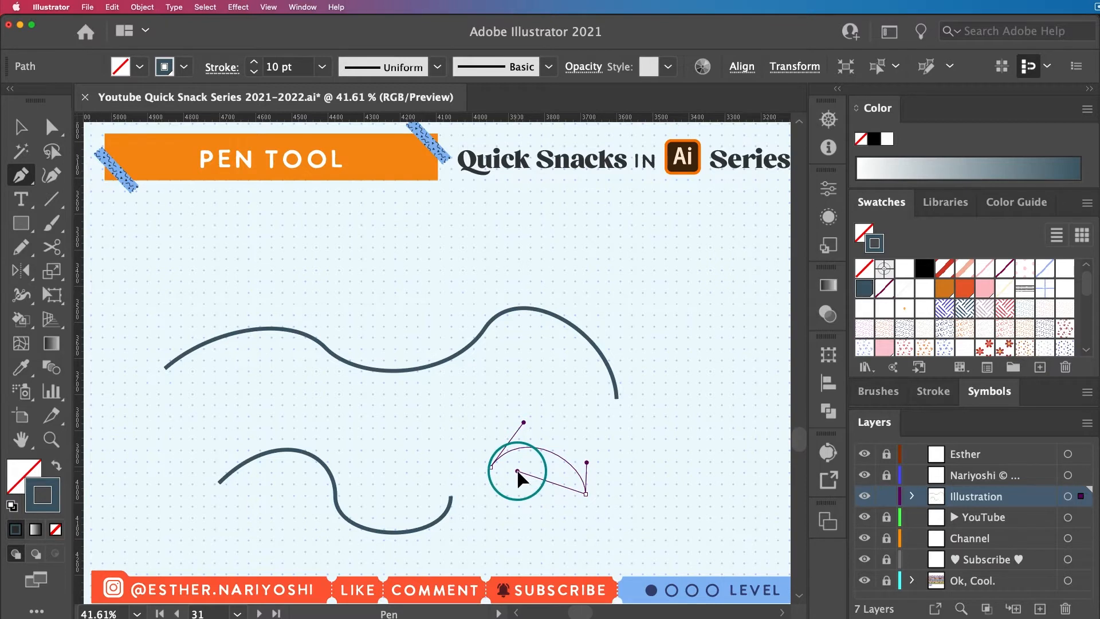
{"action": "left_click_drag", "start_coordinate": [546, 500], "coordinate": [641, 484]}
{"action": "left_click_drag", "start_coordinate": [660, 405], "coordinate": [659, 367]}
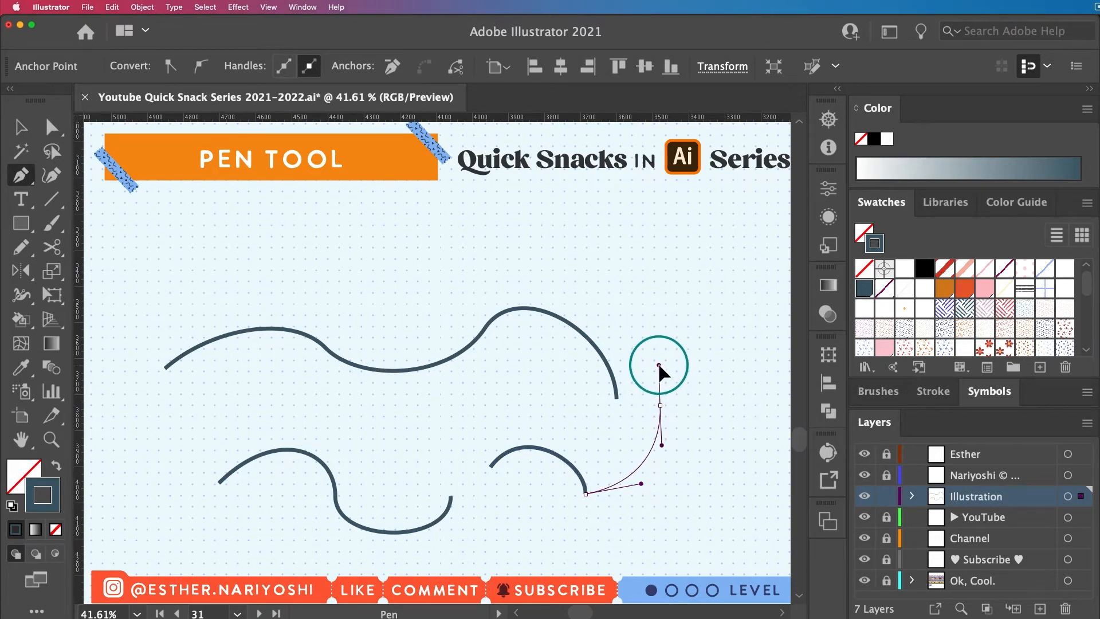
{"action": "left_click_drag", "start_coordinate": [659, 365], "coordinate": [730, 490]}
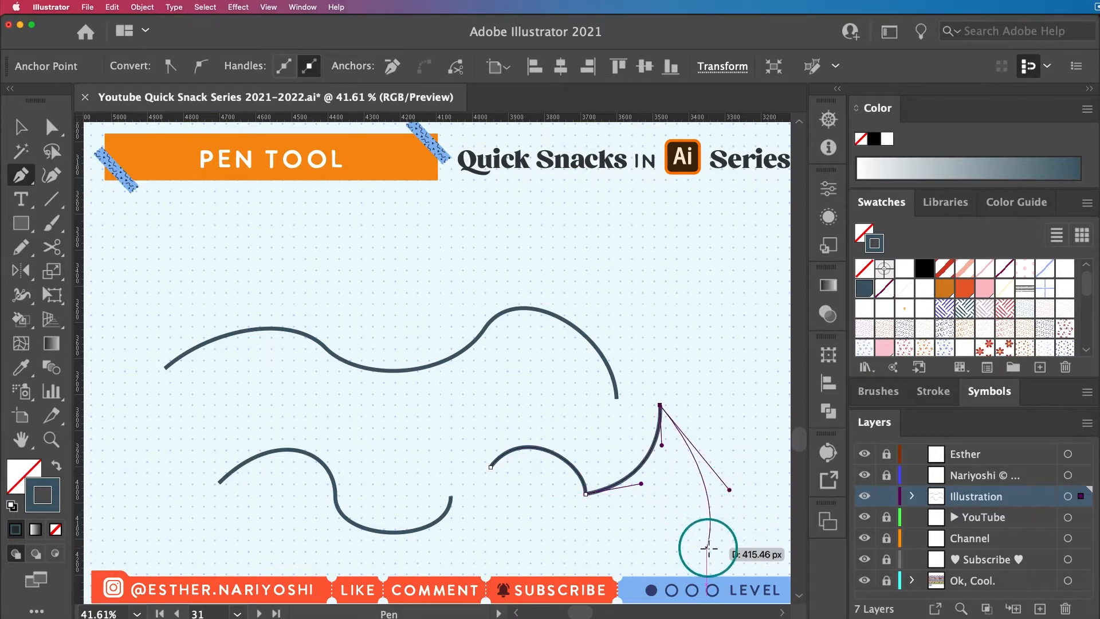
{"action": "left_click", "coordinate": [707, 548]}
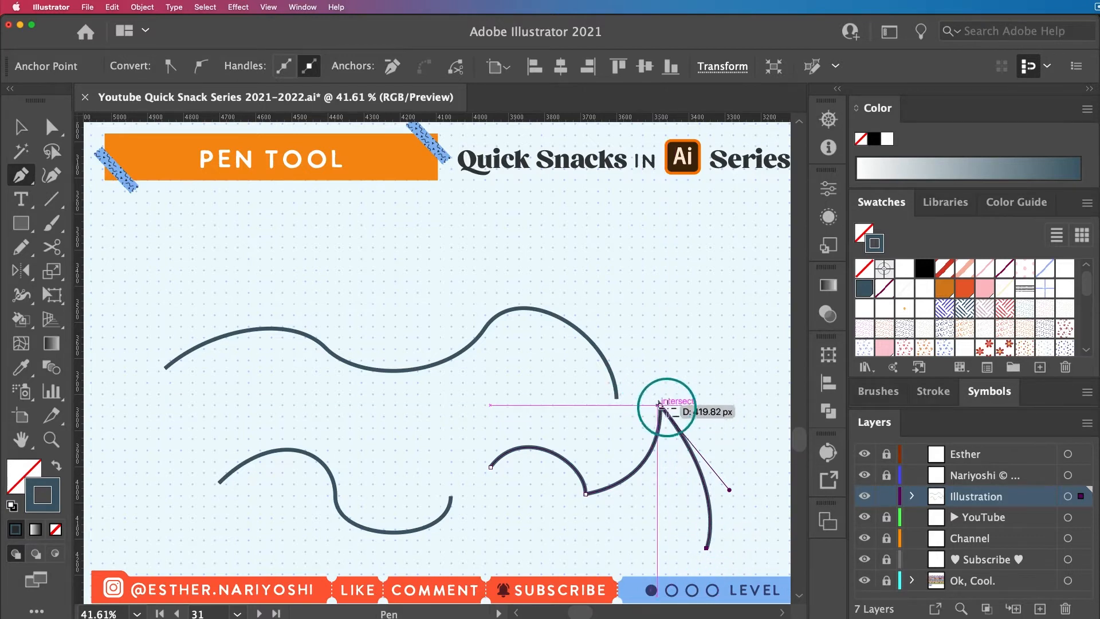
Continue the path with a straight lower edge and a large curved loop crossing the upper wave.
{"action": "left_click_drag", "start_coordinate": [508, 532], "coordinate": [569, 536]}
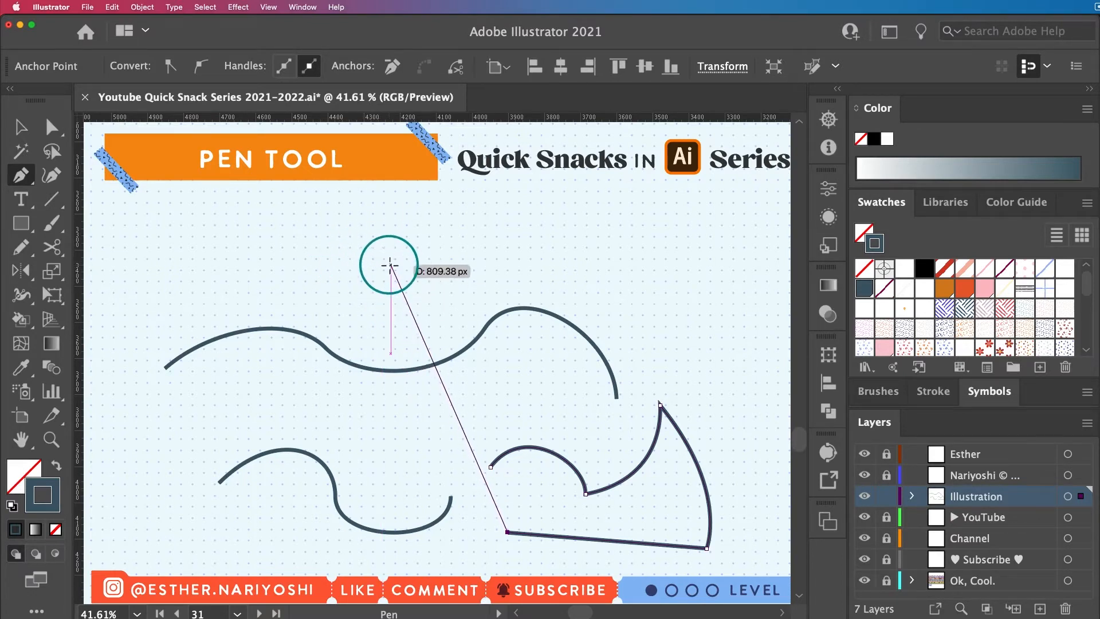
{"action": "left_click_drag", "start_coordinate": [390, 265], "coordinate": [467, 236]}
{"action": "left_click_drag", "start_coordinate": [593, 276], "coordinate": [585, 353]}
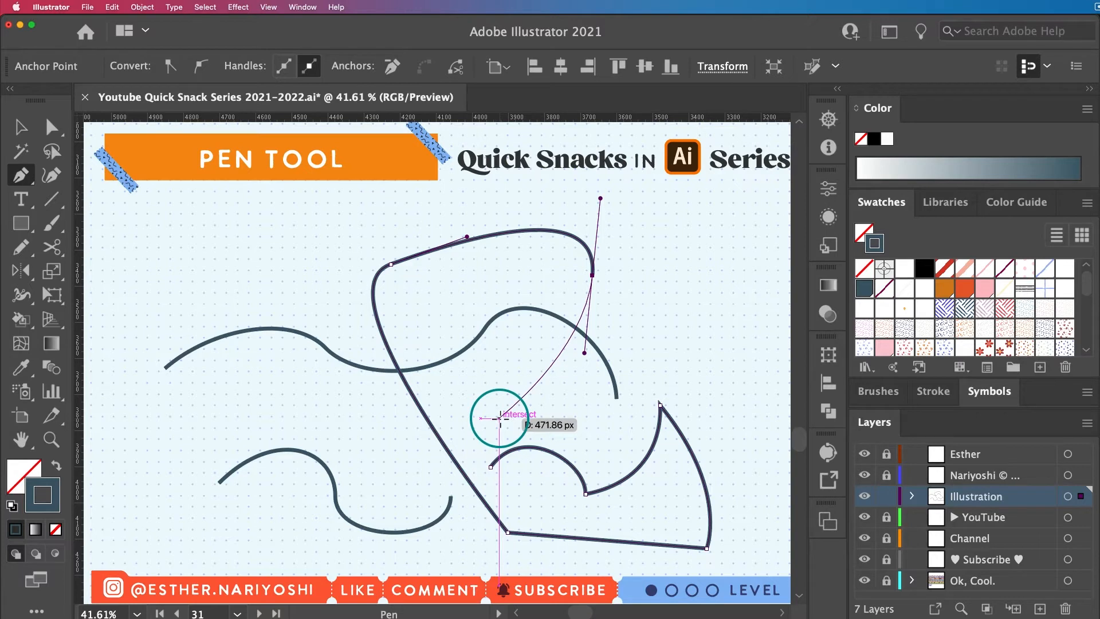
Check the rubber band option for the Pen Tool in the Selection & Anchor Display preferences.
{"action": "left_click", "coordinate": [48, 7]}
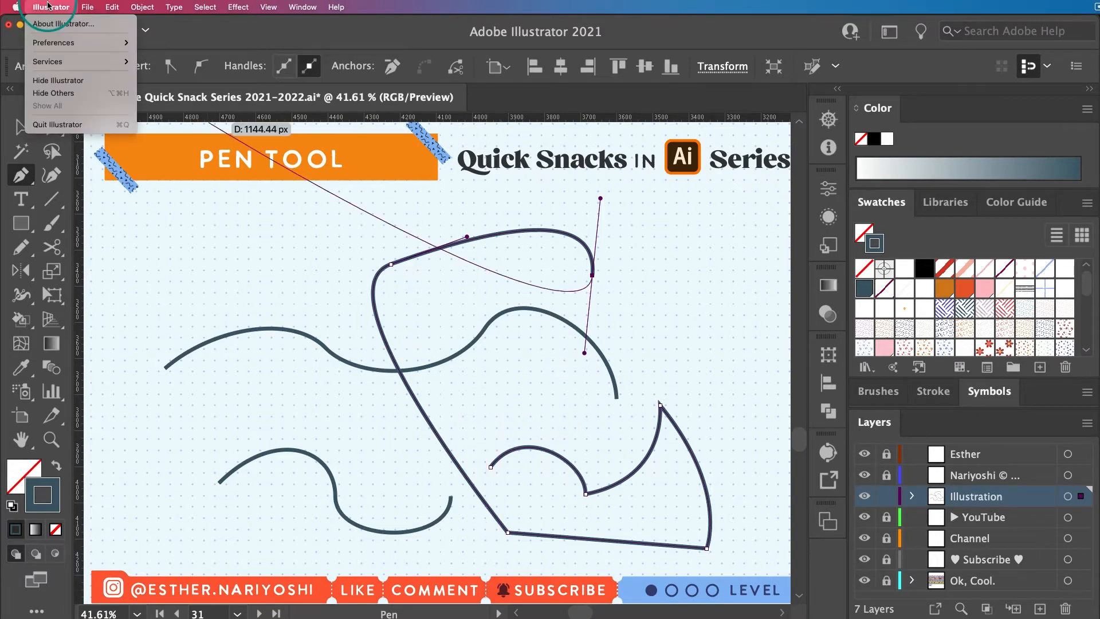
{"action": "mouse_move", "coordinate": [64, 43]}
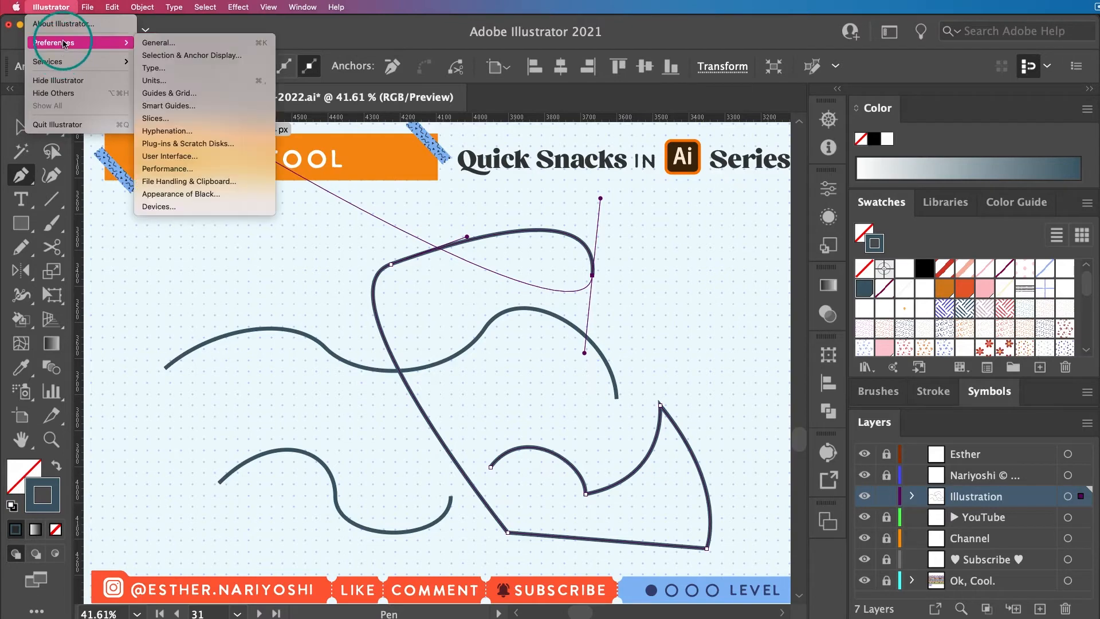
{"action": "left_click", "coordinate": [207, 57]}
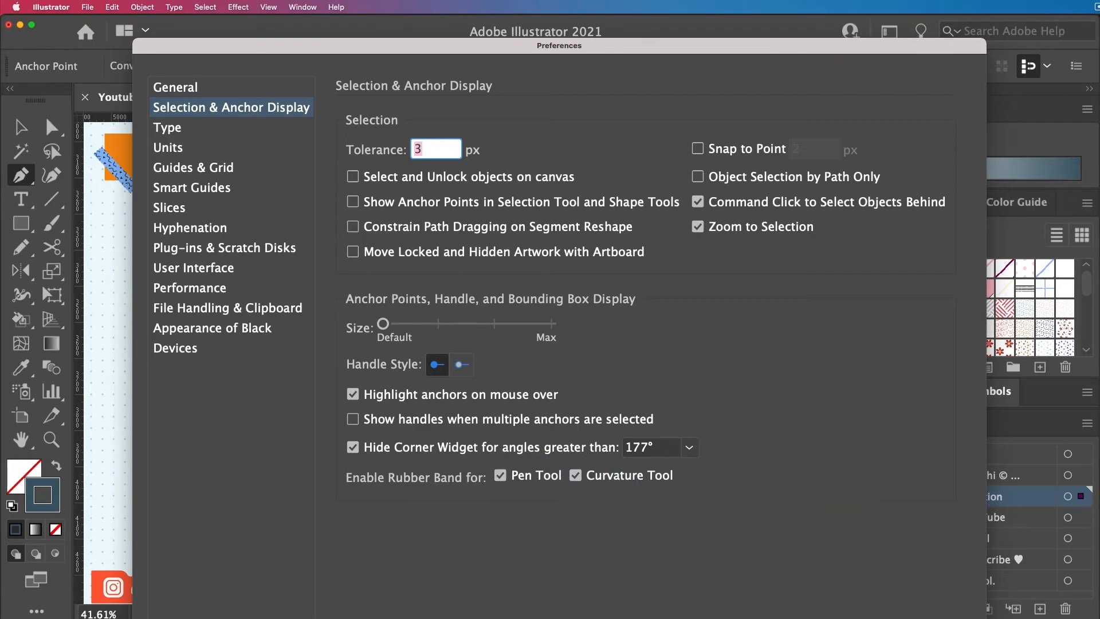
{"action": "key", "text": "Return"}
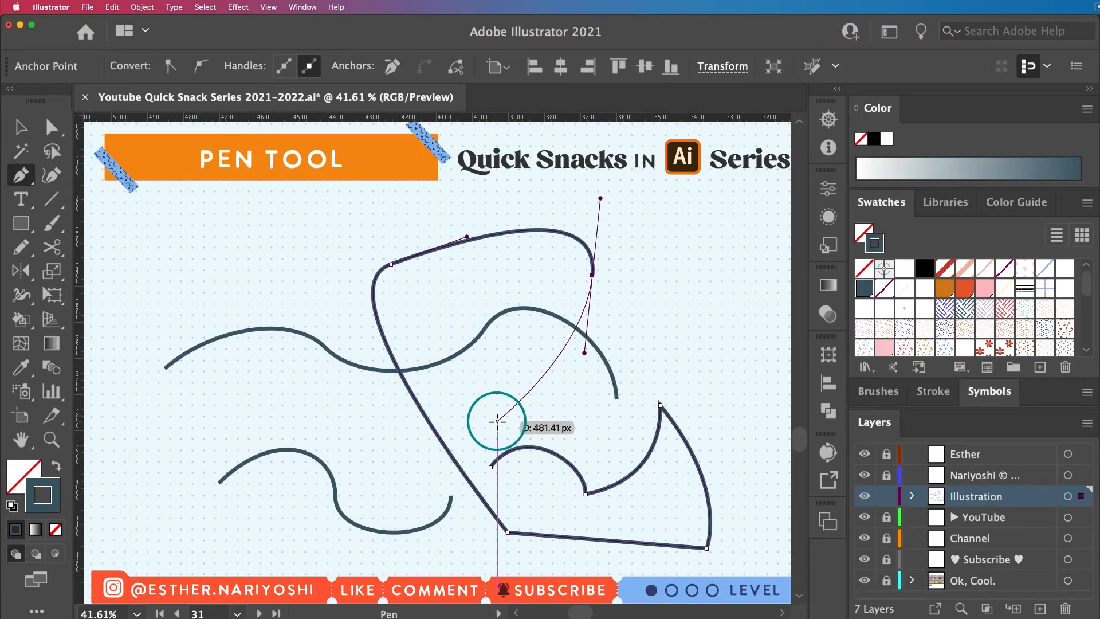
Add three corner anchor points to the path, forming a V-like turn with two straight segments on the canvas.
{"action": "left_click", "coordinate": [497, 422]}
{"action": "left_click", "coordinate": [298, 411]}
{"action": "left_click", "coordinate": [275, 214]}
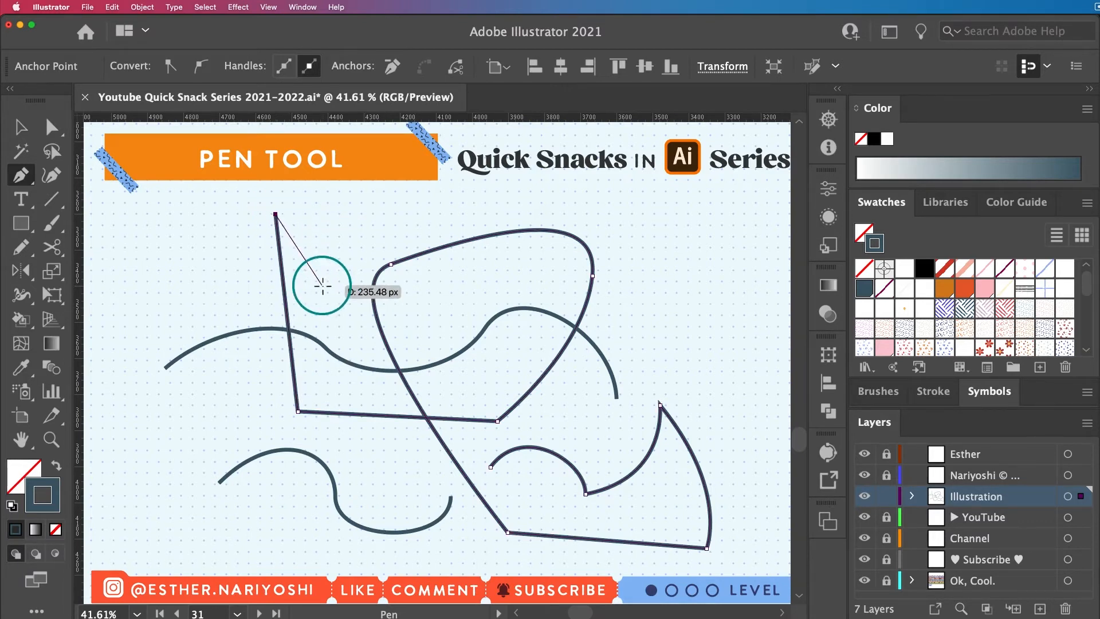
Delete all the practice paths from the canvas.
{"action": "key", "text": "v"}
{"action": "key", "text": "super+a"}
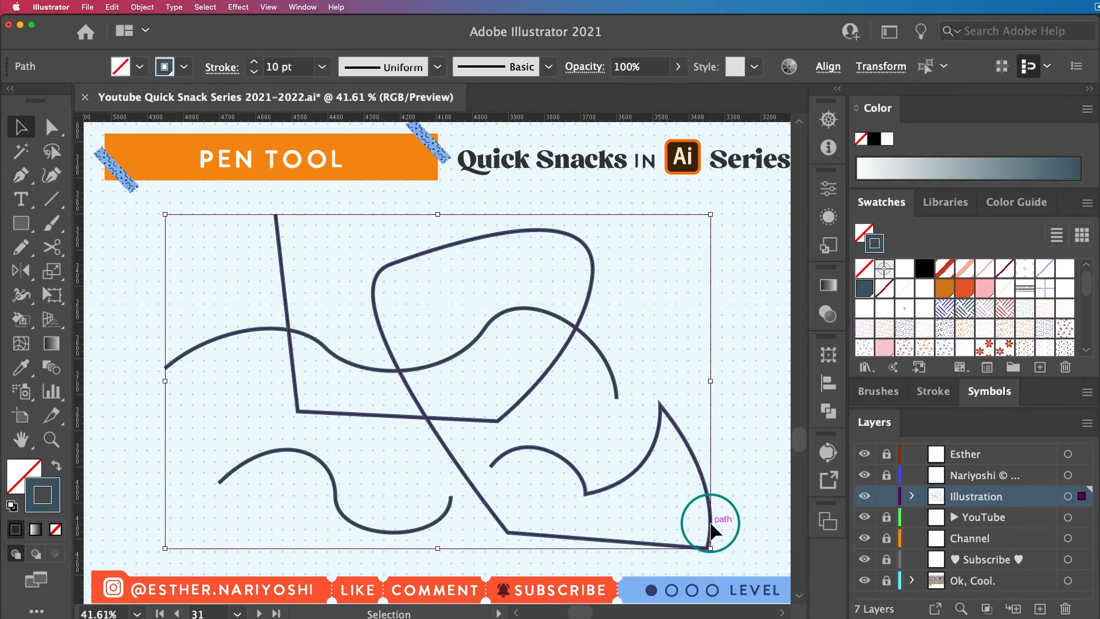
{"action": "key", "text": "Delete"}
{"action": "left_click", "coordinate": [270, 374]}
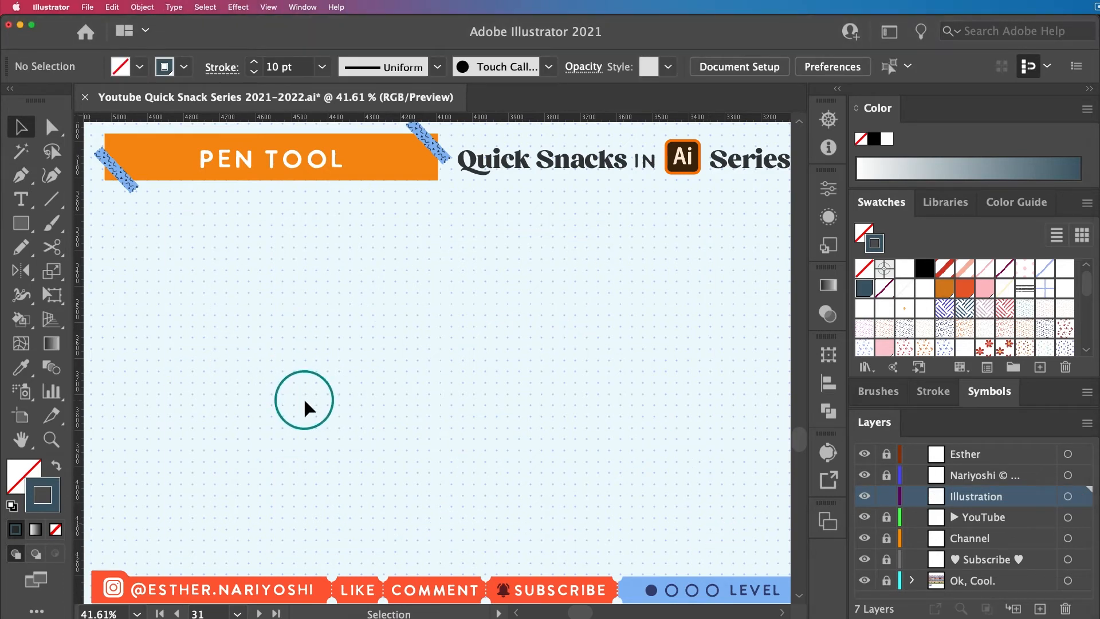
Draw an open S-shaped wave with the Pen tool from three smooth anchor points and end the path.
{"action": "key", "text": "p"}
{"action": "left_click_drag", "start_coordinate": [234, 391], "coordinate": [282, 322]}
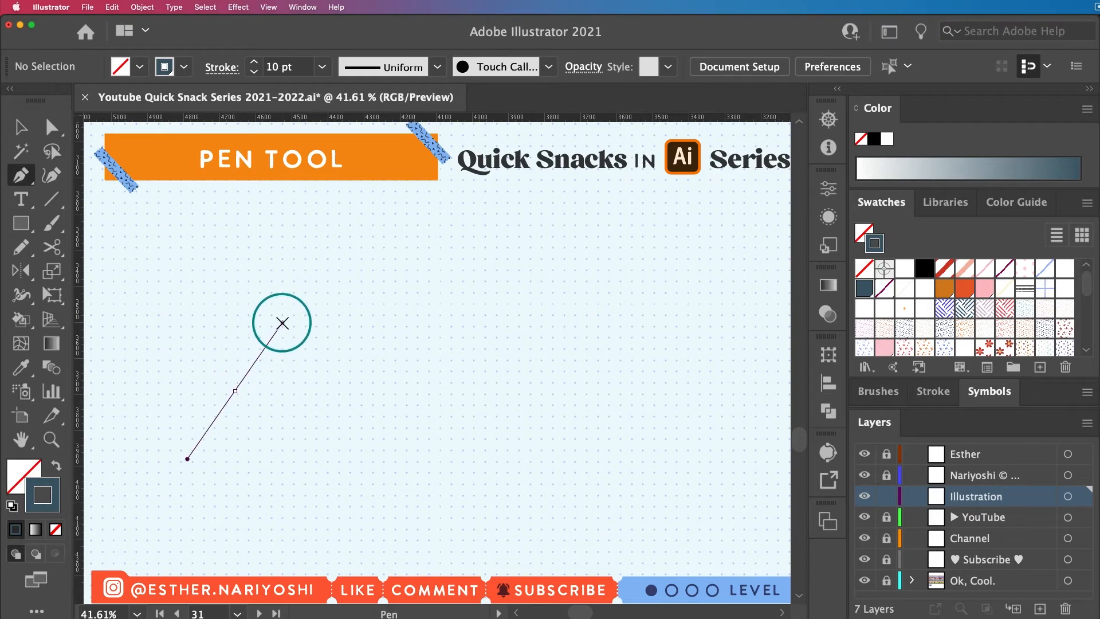
{"action": "left_click", "coordinate": [385, 413]}
{"action": "left_click_drag", "start_coordinate": [385, 414], "coordinate": [415, 462]}
{"action": "left_click_drag", "start_coordinate": [555, 318], "coordinate": [531, 224]}
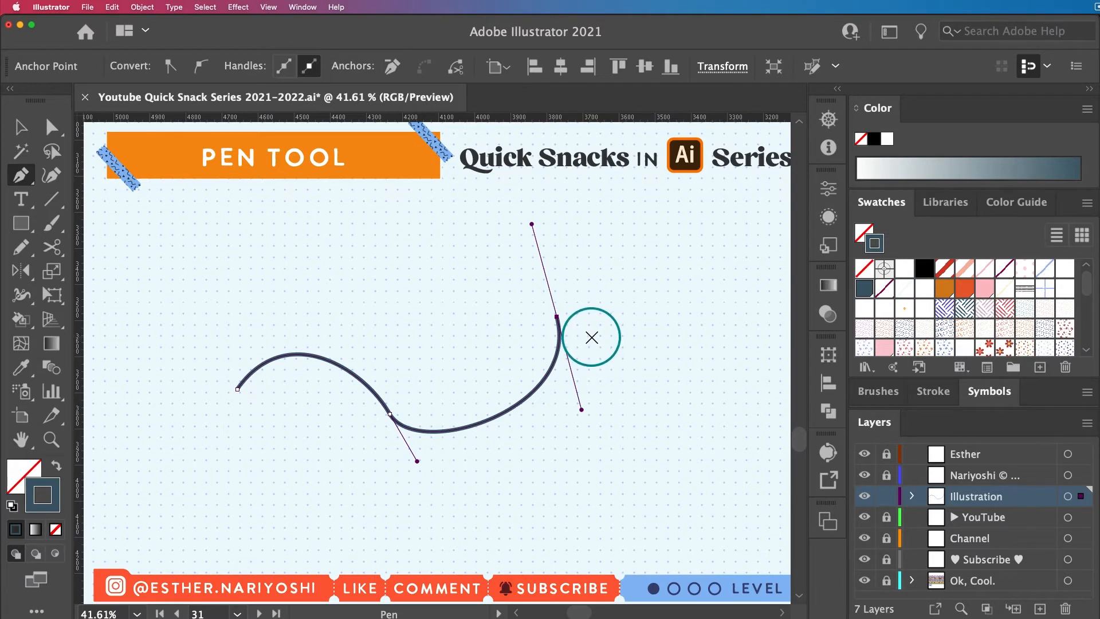
{"action": "key", "text": "Escape"}
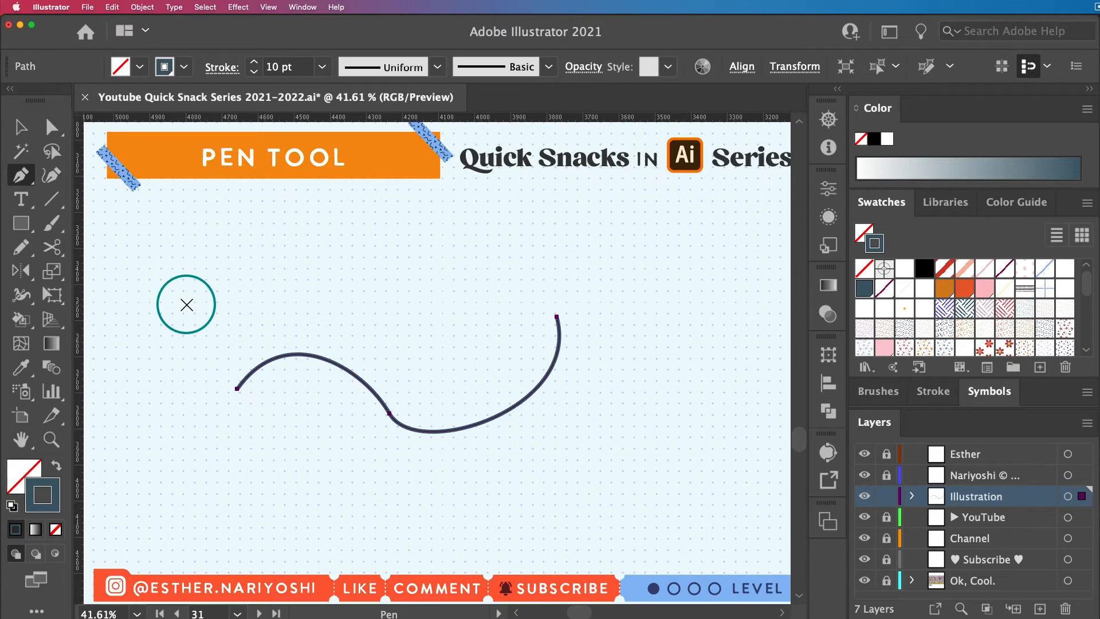
Draw a second, longer wave above the first with the Pen tool, using five smooth curve anchors with adjusted handles.
{"action": "left_click_drag", "start_coordinate": [185, 306], "coordinate": [240, 277]}
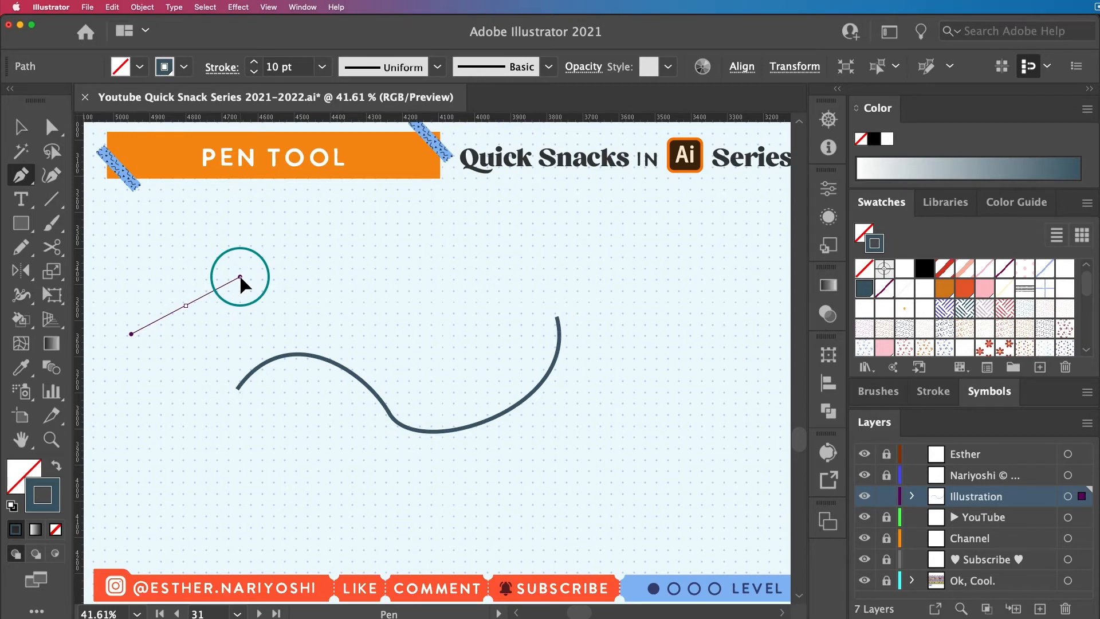
{"action": "left_click_drag", "start_coordinate": [240, 276], "coordinate": [366, 223]}
{"action": "mouse_move", "coordinate": [427, 346]}
{"action": "left_mouse_down"}
{"action": "mouse_move", "coordinate": [422, 332]}
{"action": "mouse_move", "coordinate": [441, 376]}
{"action": "left_mouse_up"}
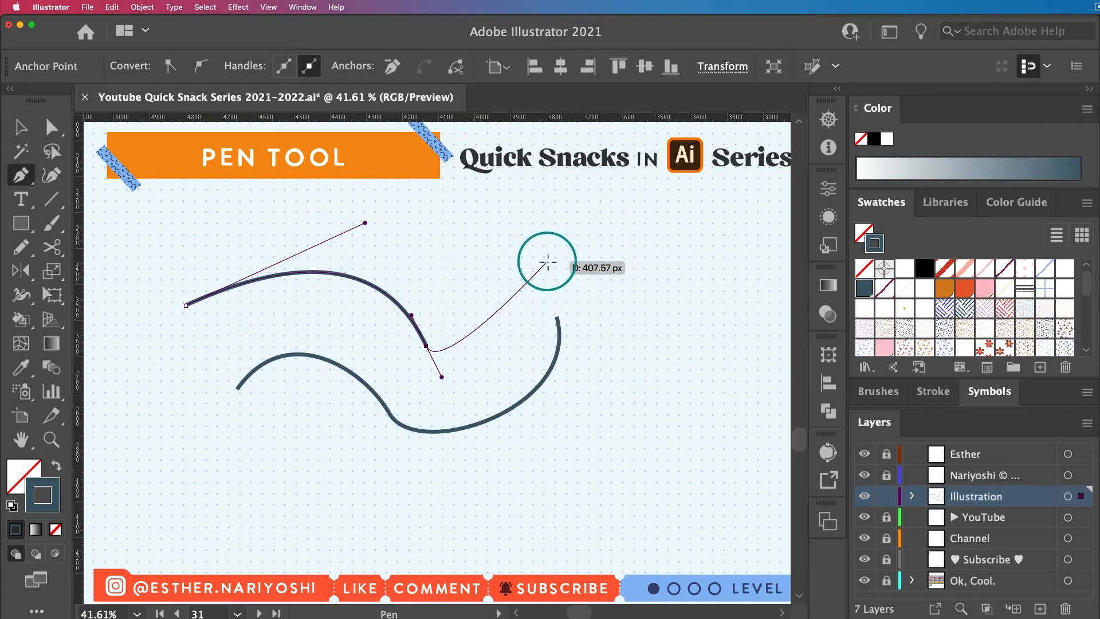
{"action": "left_click_drag", "start_coordinate": [548, 259], "coordinate": [545, 201]}
{"action": "left_click_drag", "start_coordinate": [674, 340], "coordinate": [675, 441]}
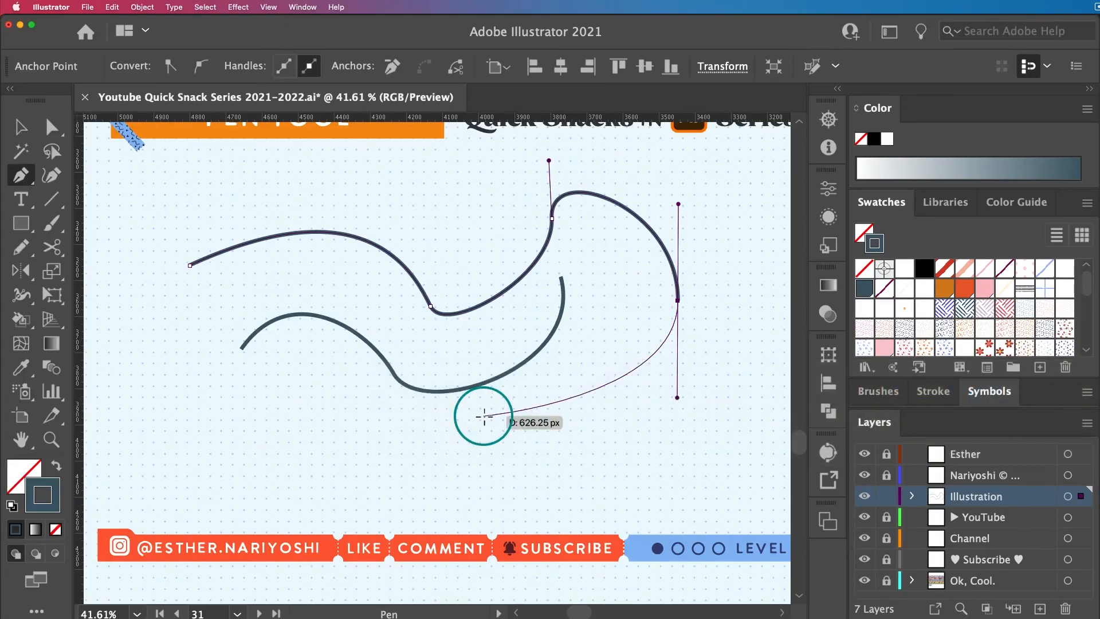
Convert the valley anchor of the upper wave to a corner point and back to a smooth point.
{"action": "left_click", "coordinate": [432, 302], "text": "super"}
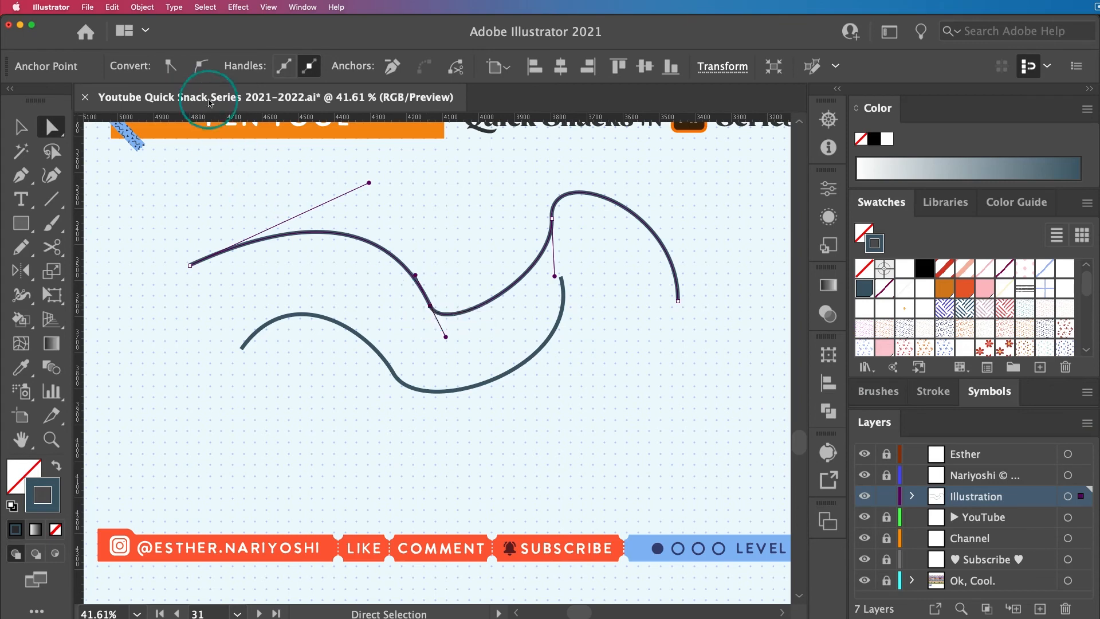
{"action": "left_click", "coordinate": [169, 68]}
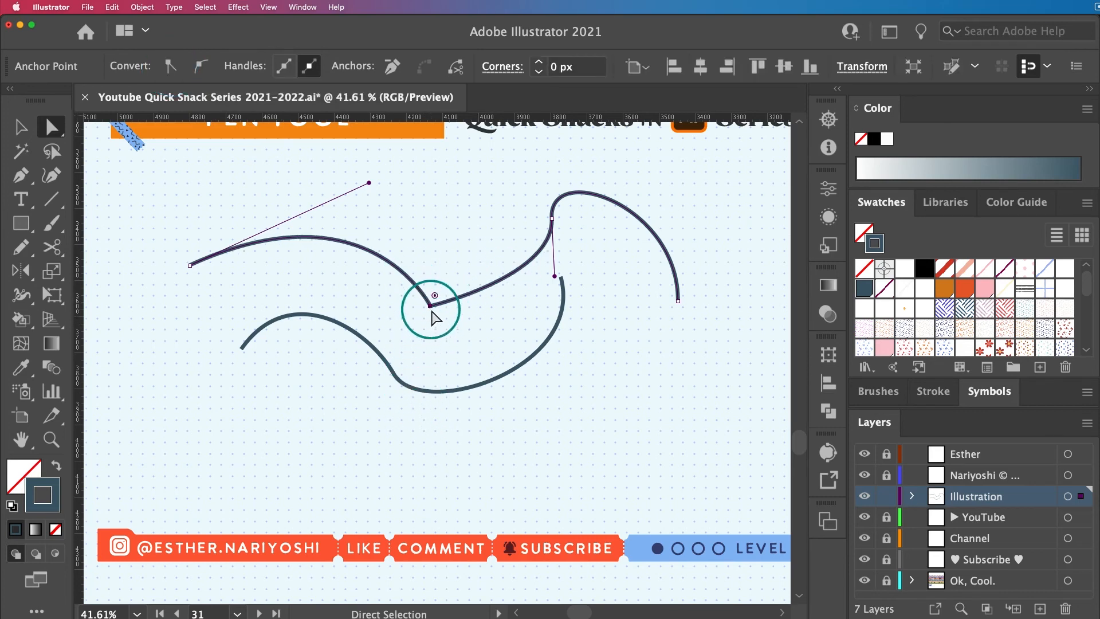
{"action": "left_click_drag", "start_coordinate": [429, 306], "coordinate": [429, 306]}
{"action": "left_click", "coordinate": [200, 67]}
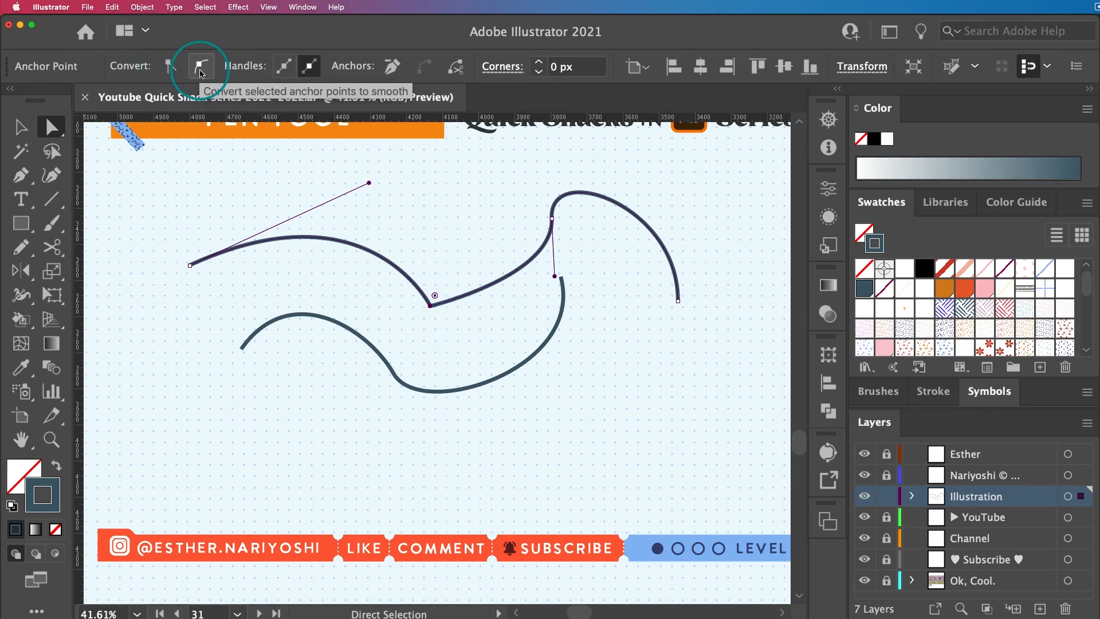
{"action": "left_click", "coordinate": [201, 68]}
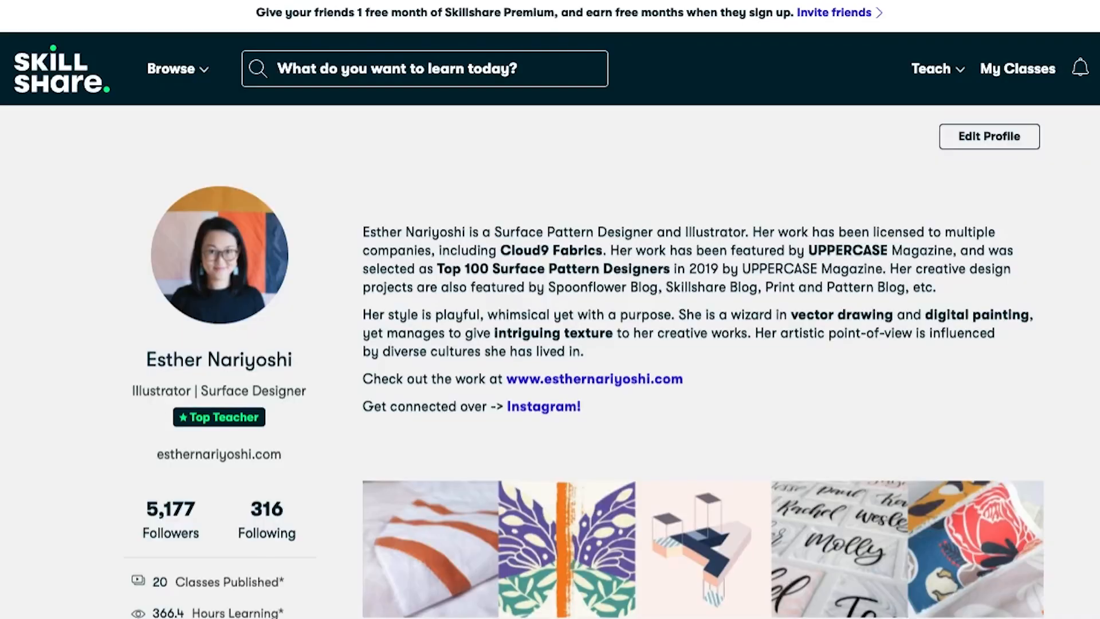
{"action": "scroll", "coordinate": [550, 310], "scroll_direction": "down", "scroll_amount": 8}
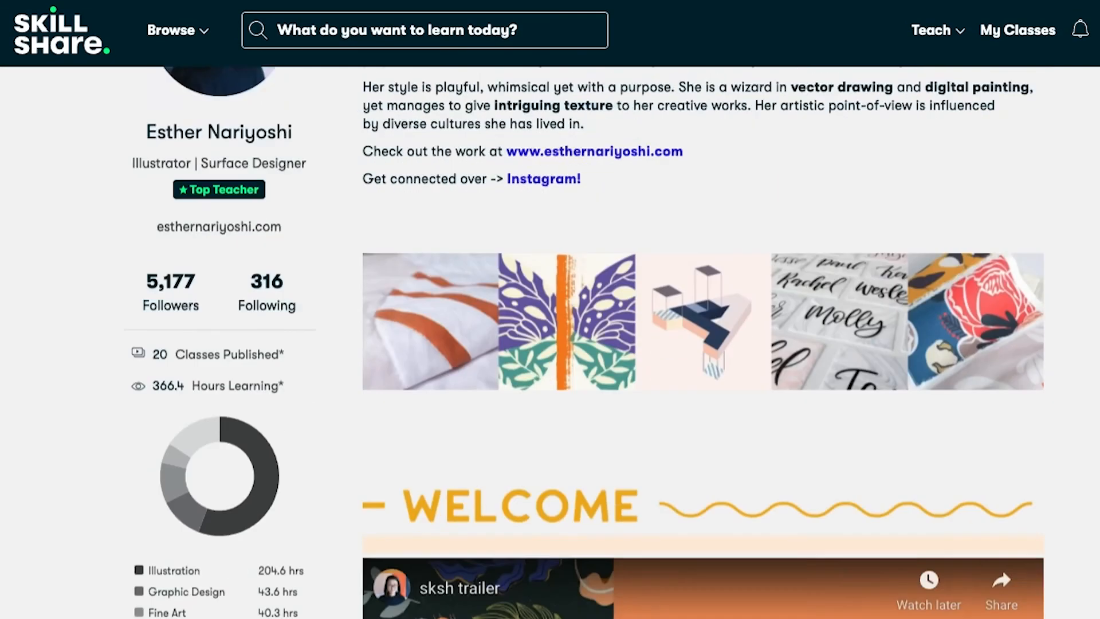